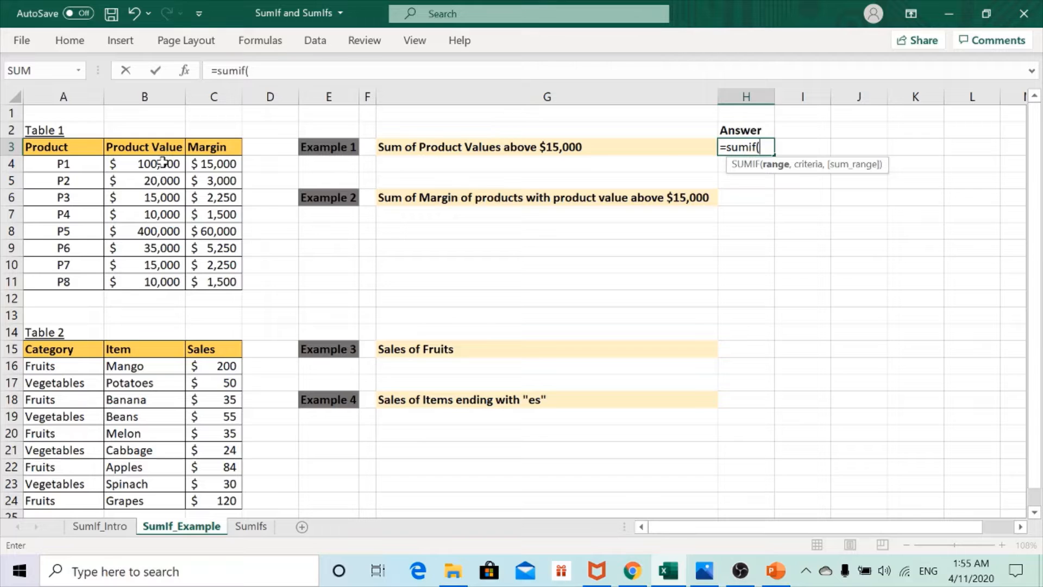
# Complete the SUMIF formula in H3 with range B4:B11 and criteria ">15000", and check it against the first product values
pyautogui.moveTo(162, 162); pyautogui.dragTo(166, 277)
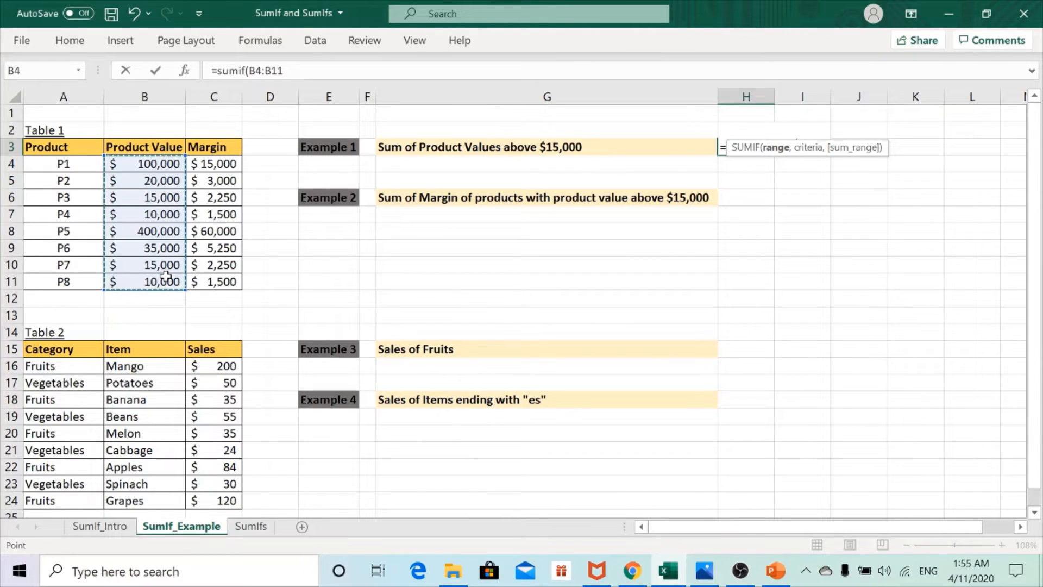
pyautogui.write(',')
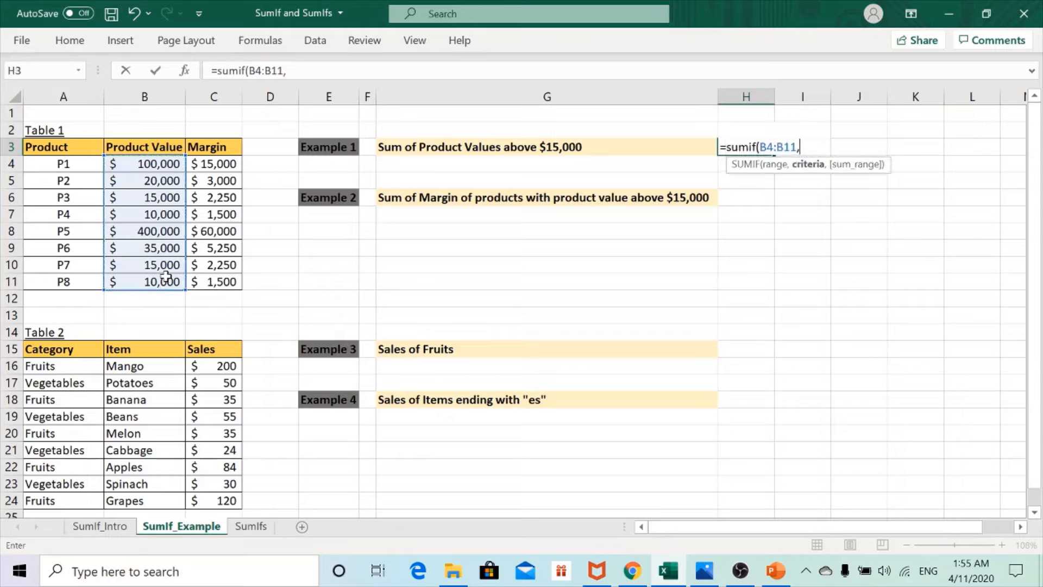
pyautogui.write('">15000"')
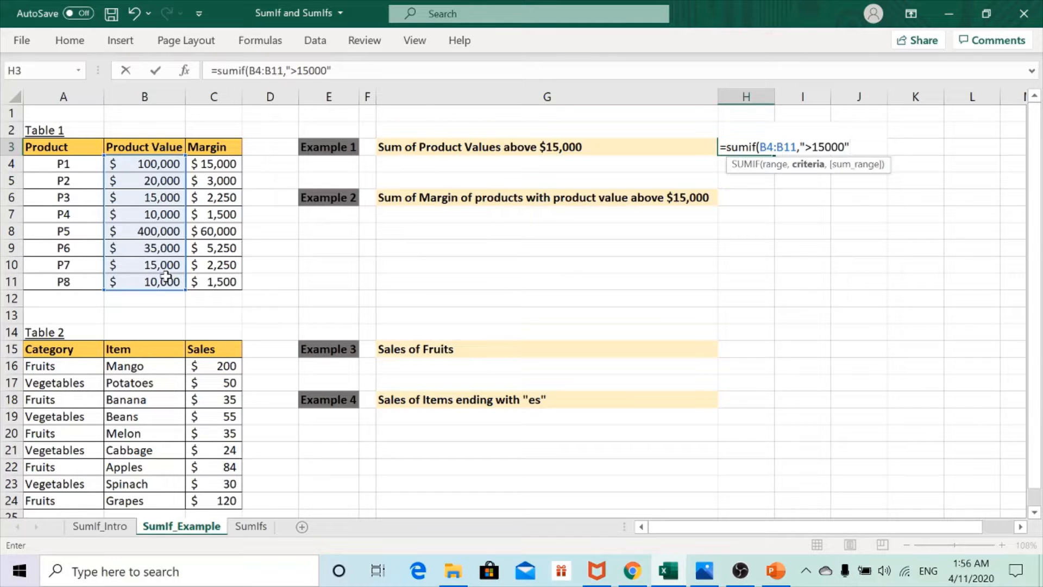
pyautogui.press('Return')
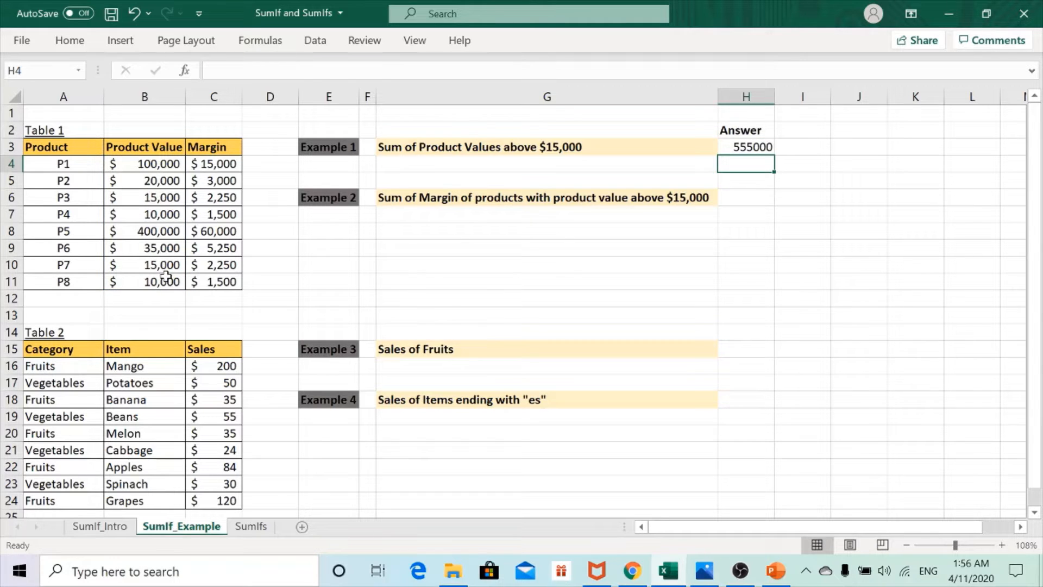
pyautogui.press('Up')
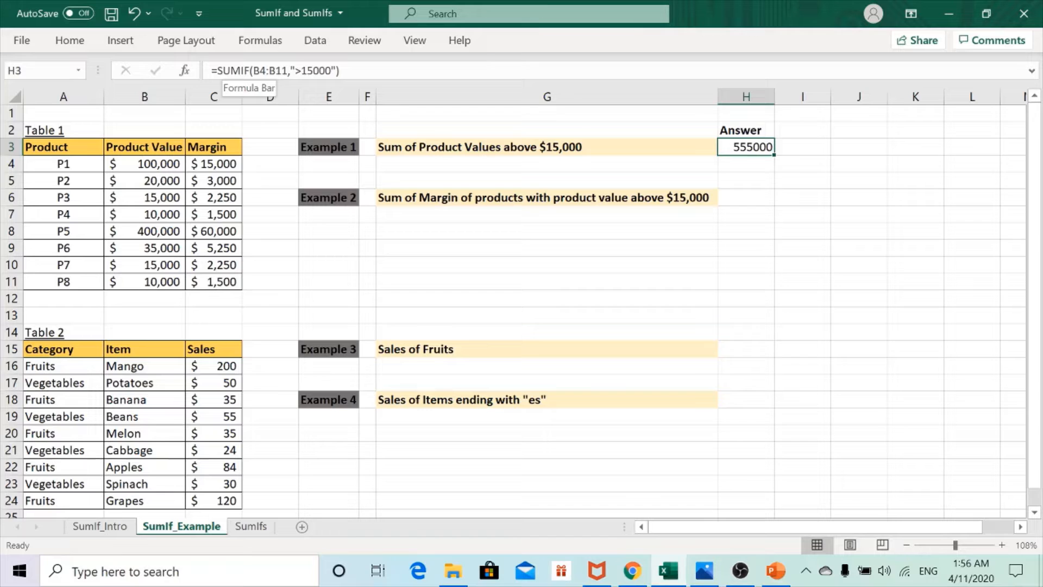
pyautogui.click(251, 70)
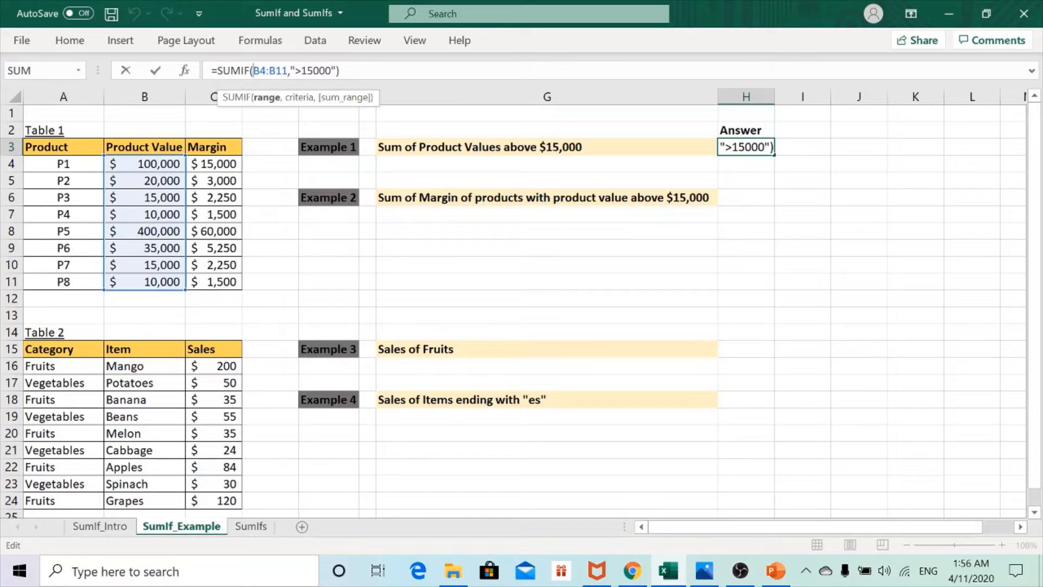
pyautogui.press('Escape')
pyautogui.click(163, 166)
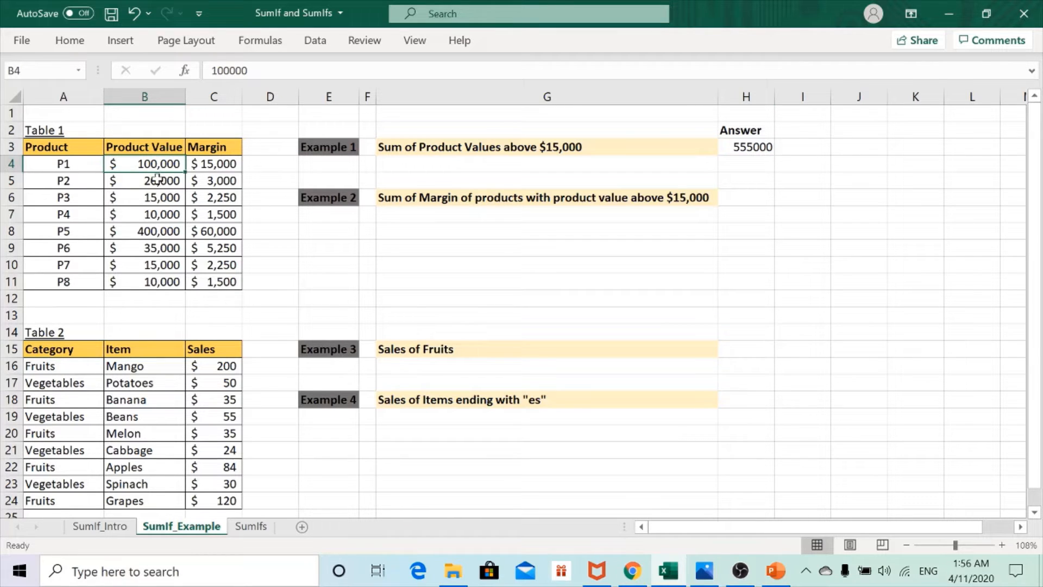
pyautogui.click(151, 182)
# Enter a SUMIF formula in H6 with range B4:B11, criteria ">15000" and sum range C4:C11
pyautogui.press('Right')
pyautogui.press('Right')
pyautogui.press('Right')
pyautogui.press('Right')
pyautogui.press('Right')
pyautogui.press('Right')
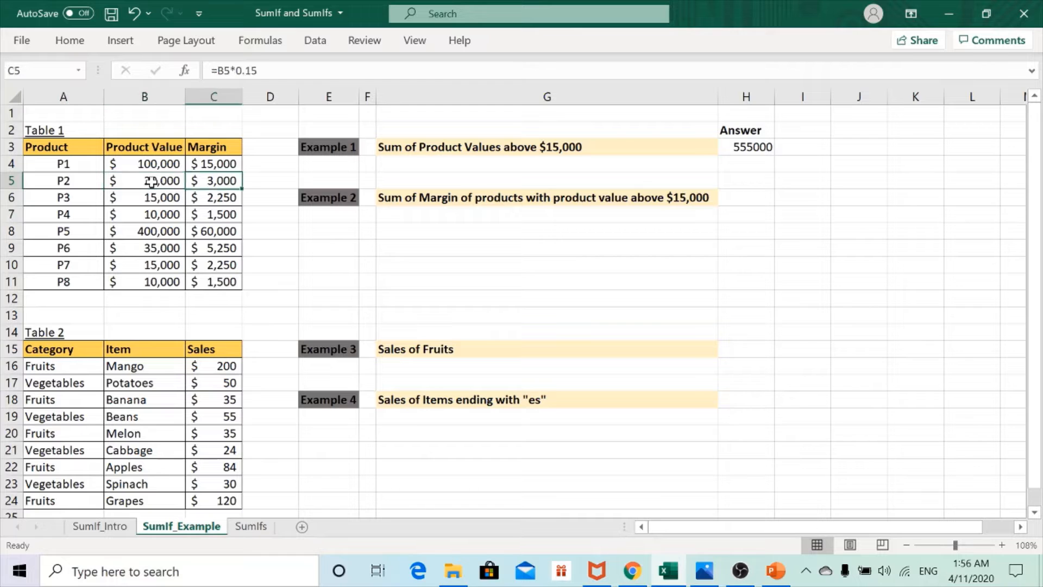
pyautogui.press('Down')
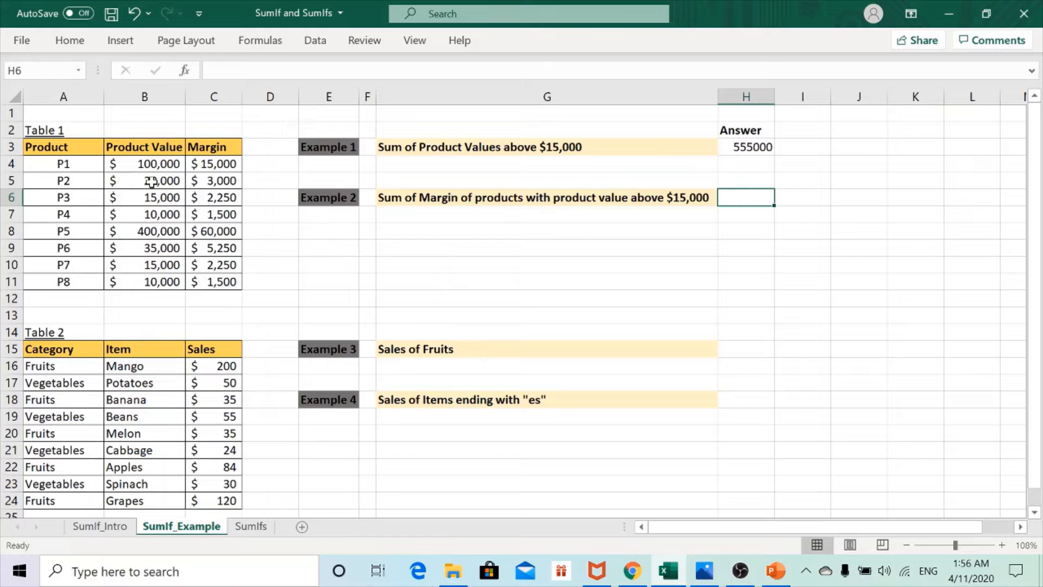
pyautogui.write('=sumif(')
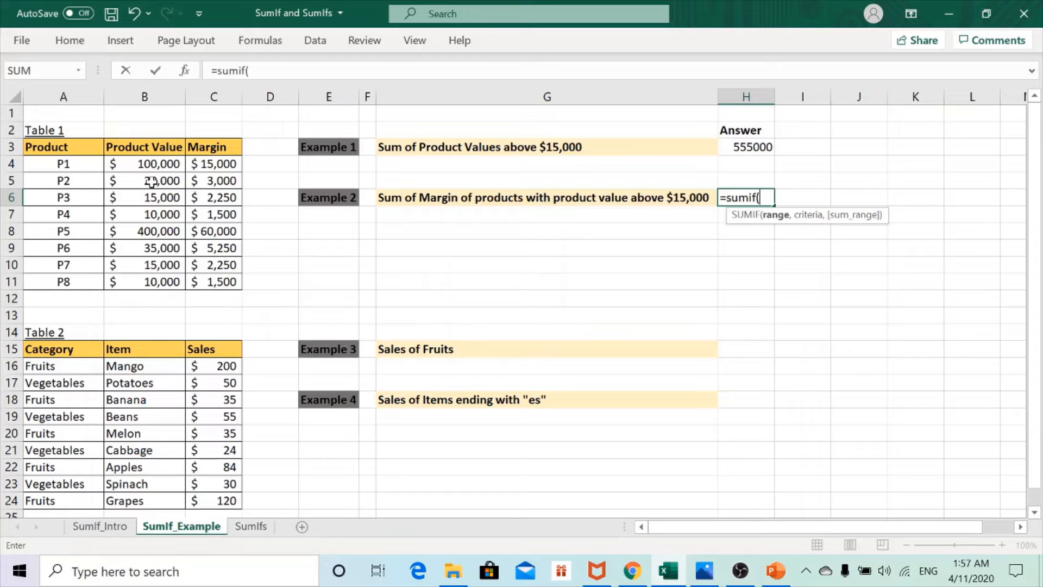
pyautogui.moveTo(133, 163); pyautogui.dragTo(147, 283)
pyautogui.write(',')
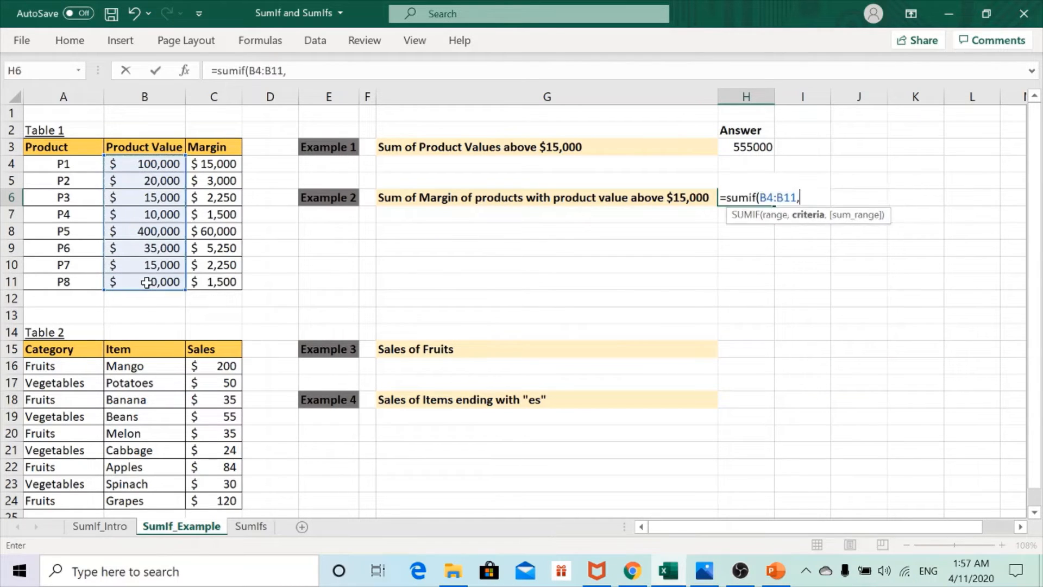
pyautogui.write('">1500')
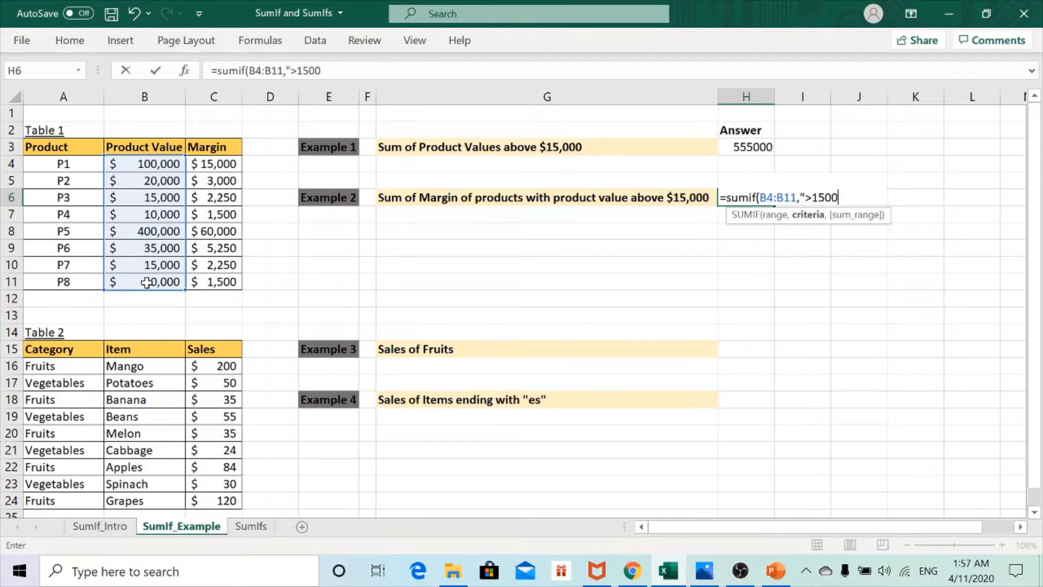
pyautogui.write('0",')
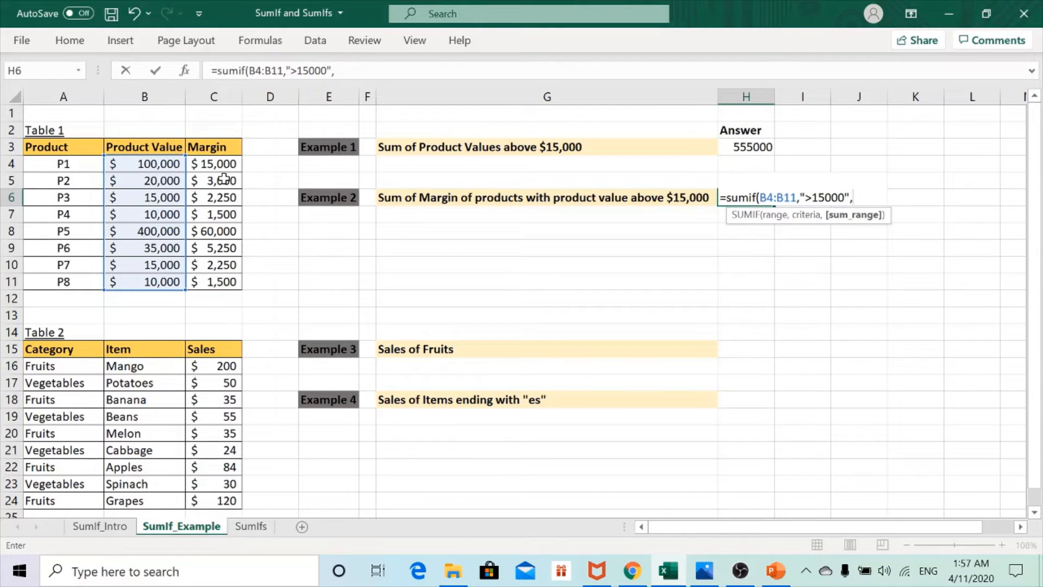
pyautogui.moveTo(220, 164); pyautogui.dragTo(224, 280)
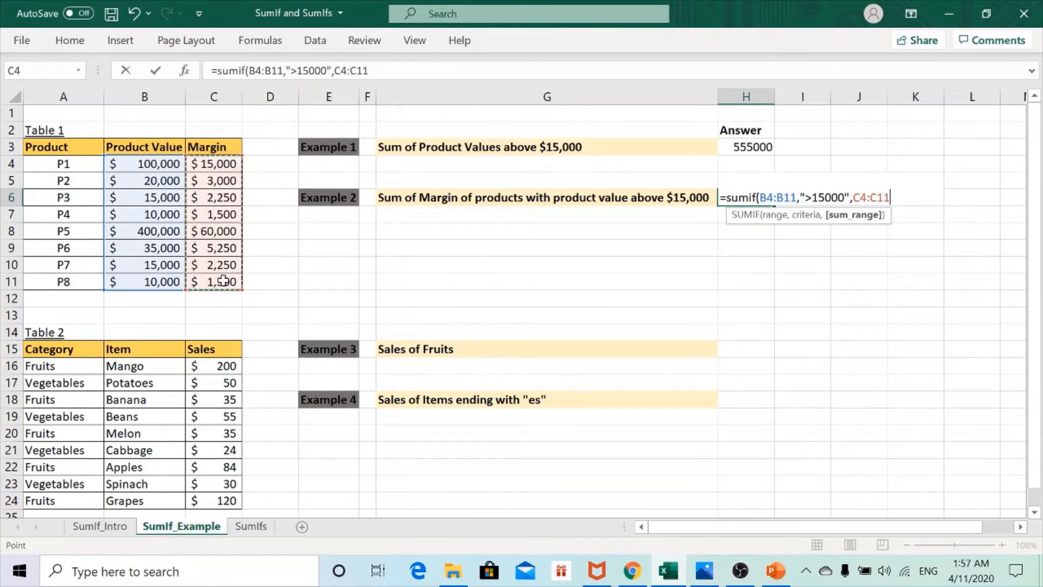
pyautogui.press('Return')
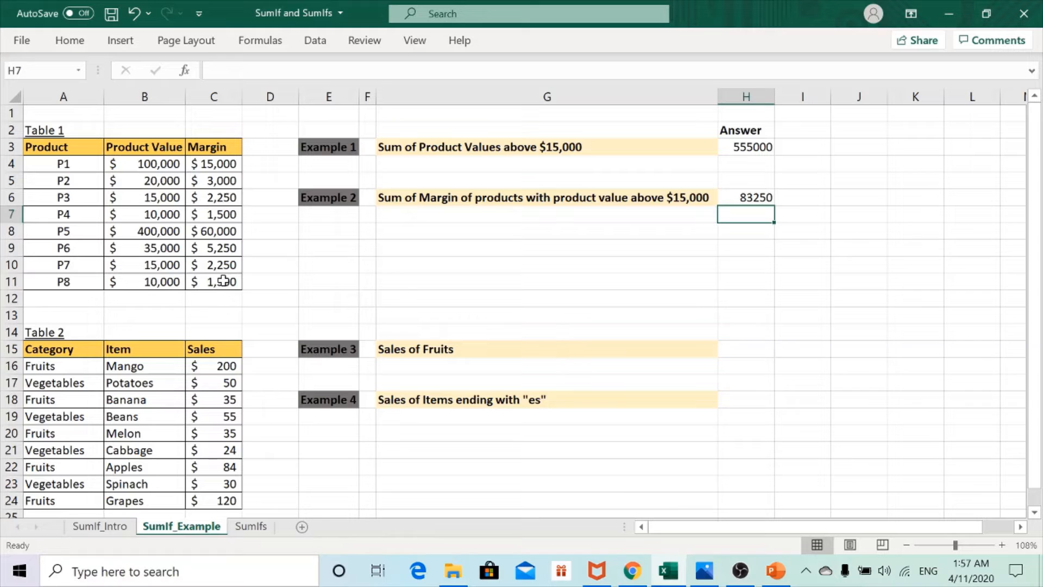
# Review the Example 2 formula against the values and margins of P1 and P2, and read the Example 3 and 4 questions
pyautogui.press('Up')
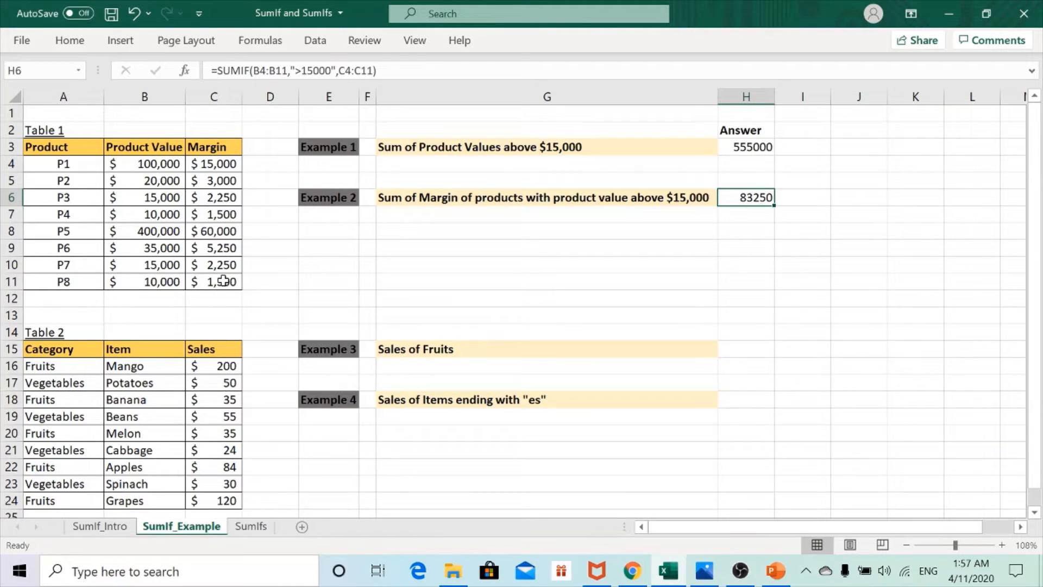
pyautogui.click(127, 166)
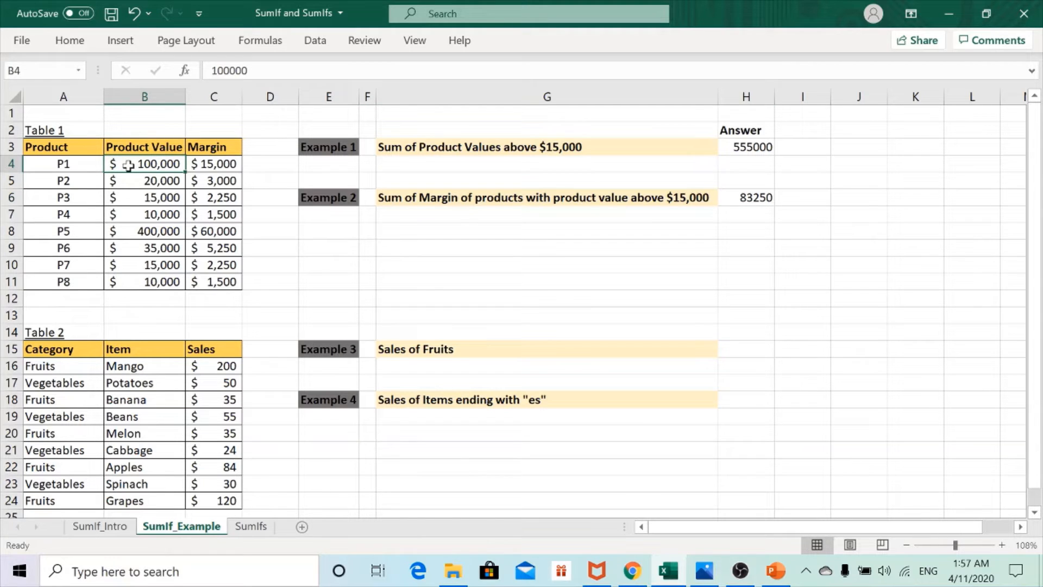
pyautogui.click(223, 161)
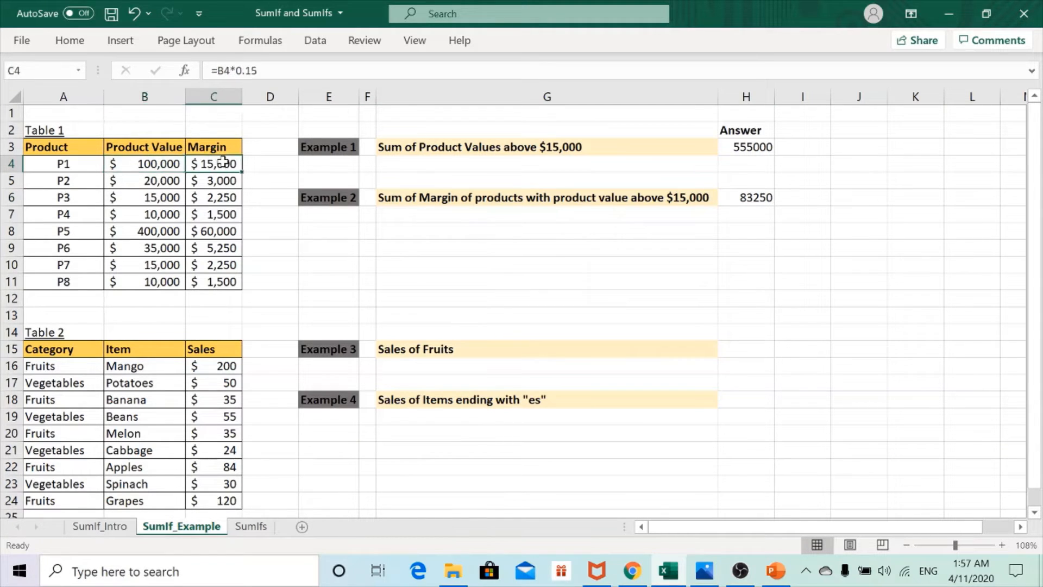
pyautogui.click(162, 180)
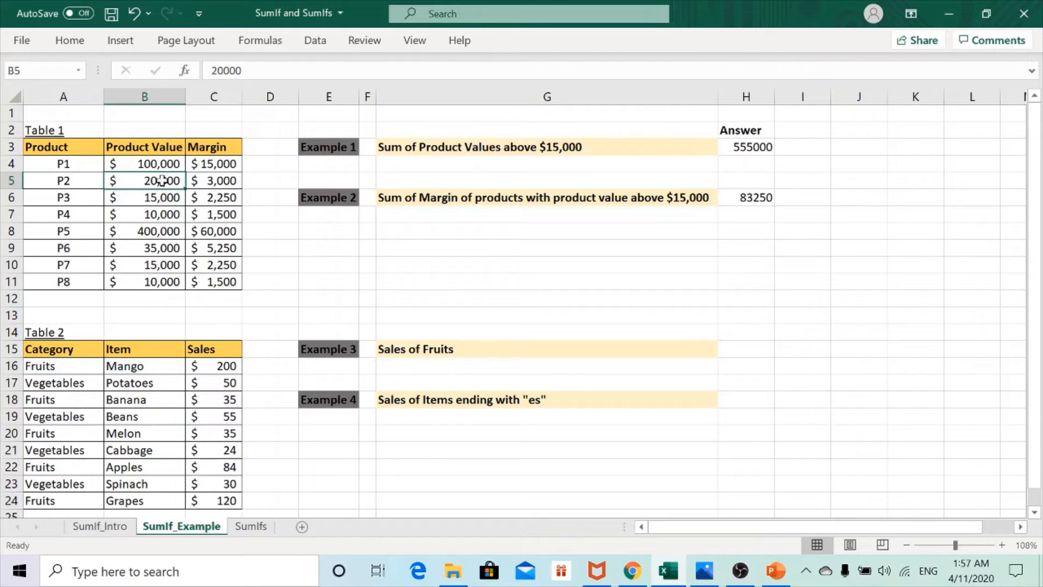
pyautogui.click(202, 180)
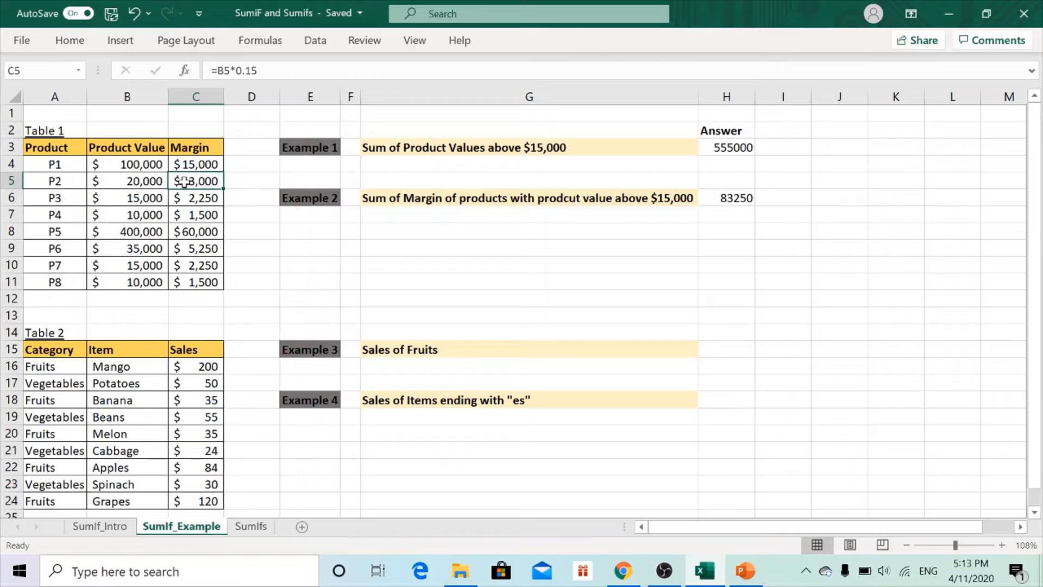
pyautogui.click(541, 345)
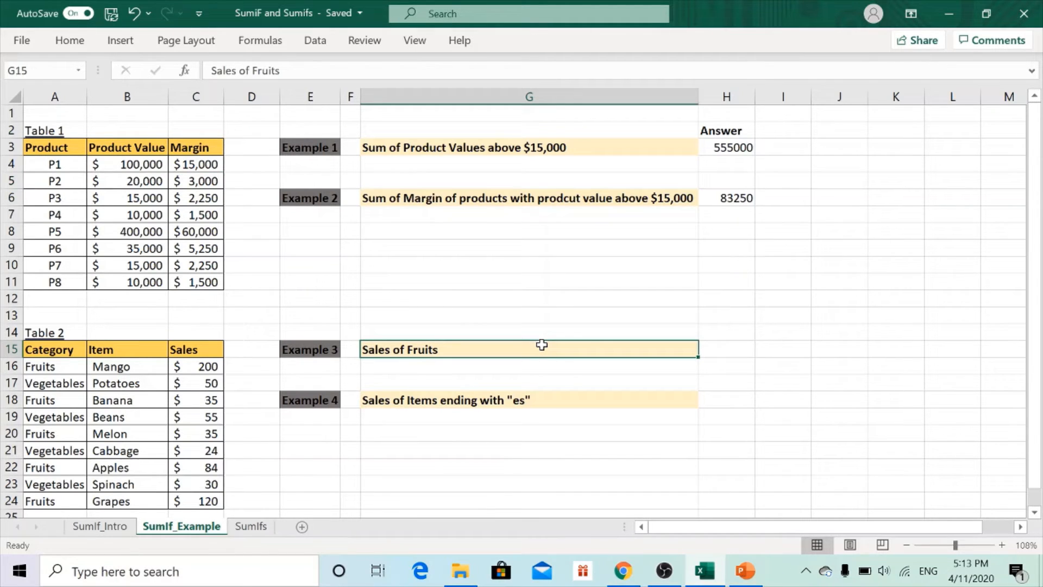
pyautogui.click(532, 404)
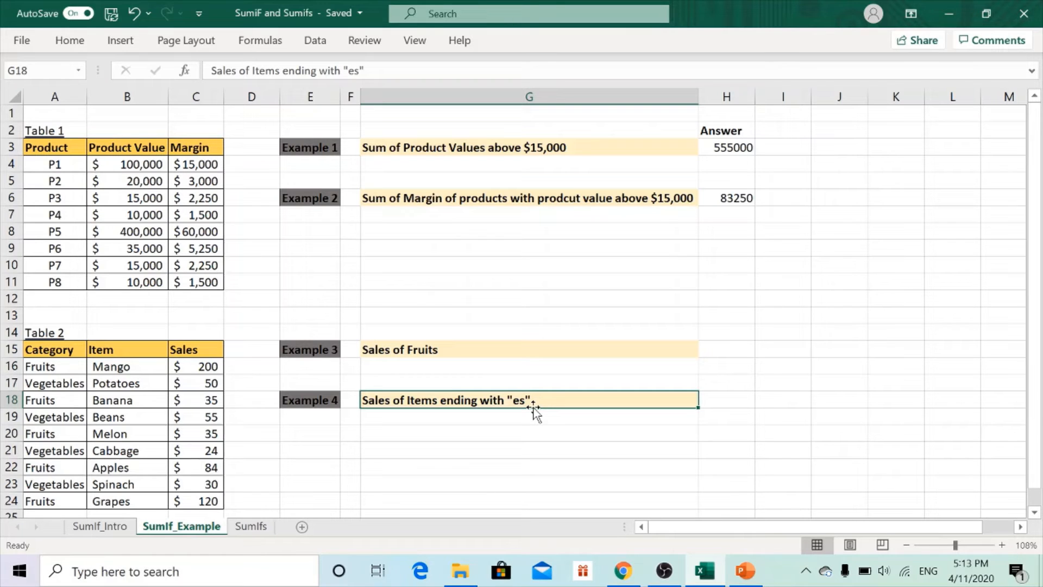
# Enter a SUMIF formula in H15 with range A16:A24, criteria "fruits" and sum range C16:C24, and check it against the category entries
pyautogui.click(740, 346)
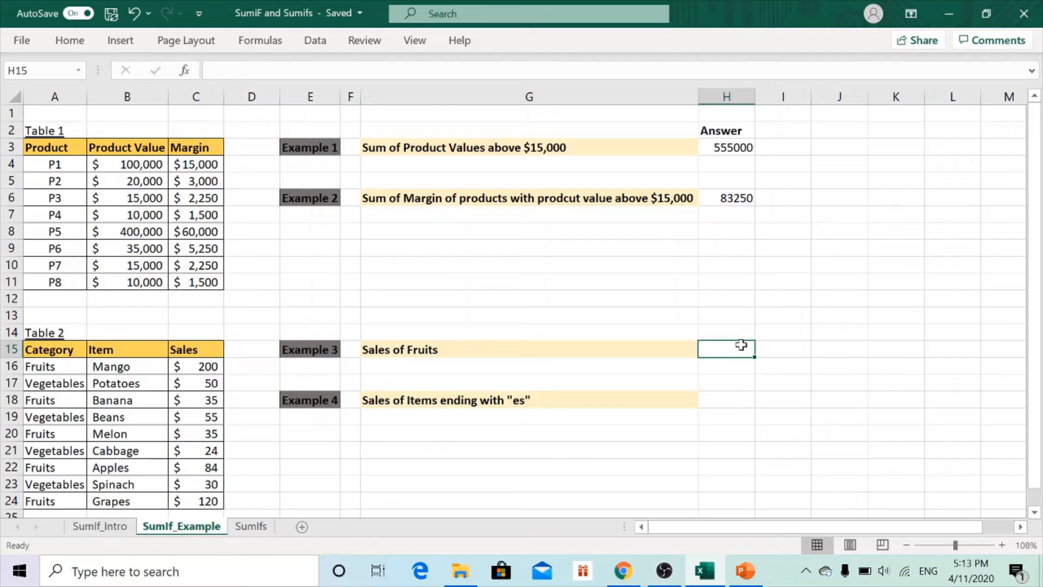
pyautogui.write('=sumif(')
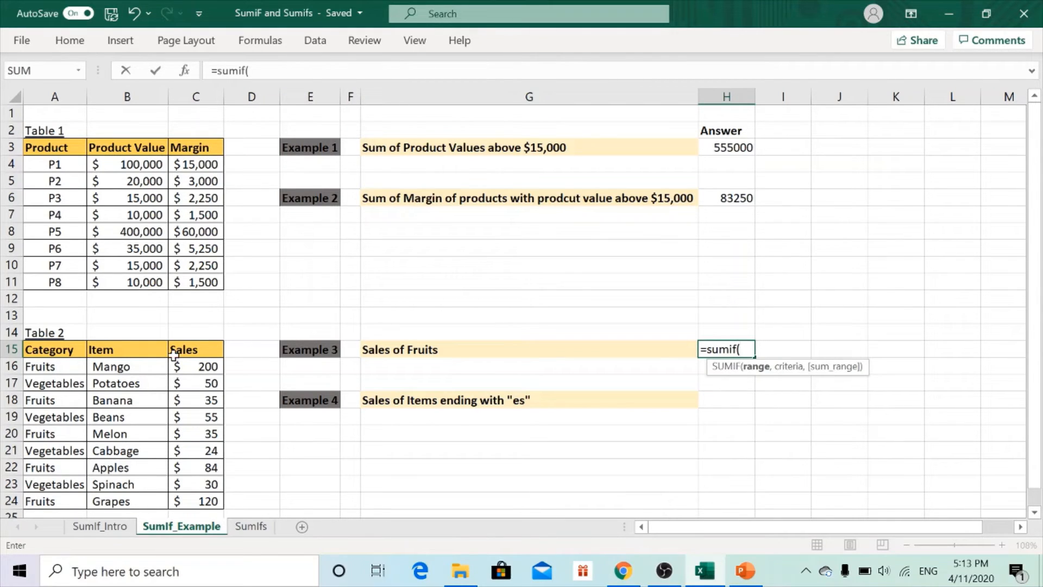
pyautogui.moveTo(66, 366); pyautogui.dragTo(62, 499)
pyautogui.write(',')
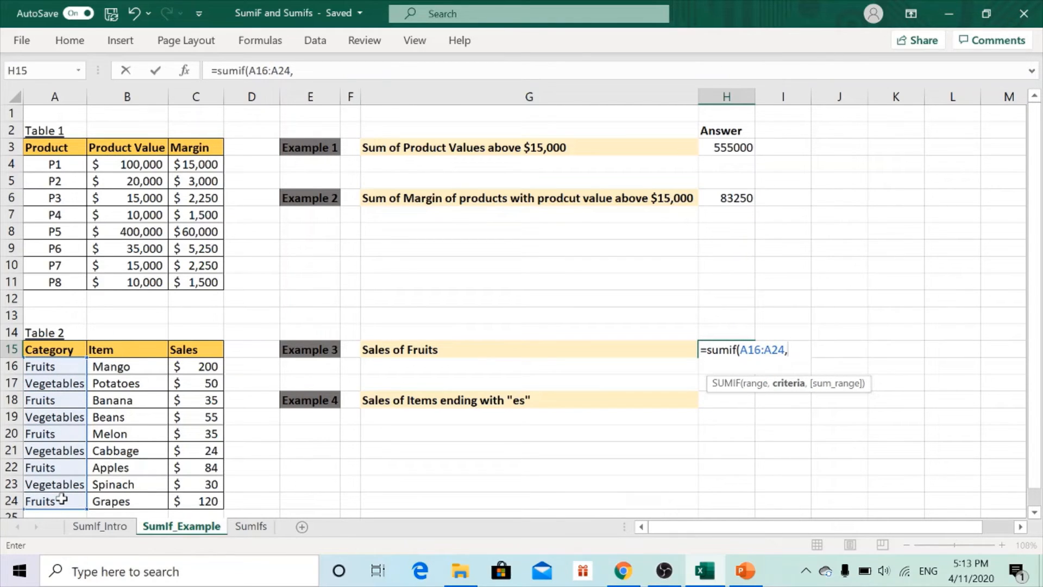
pyautogui.write('"fruits",')
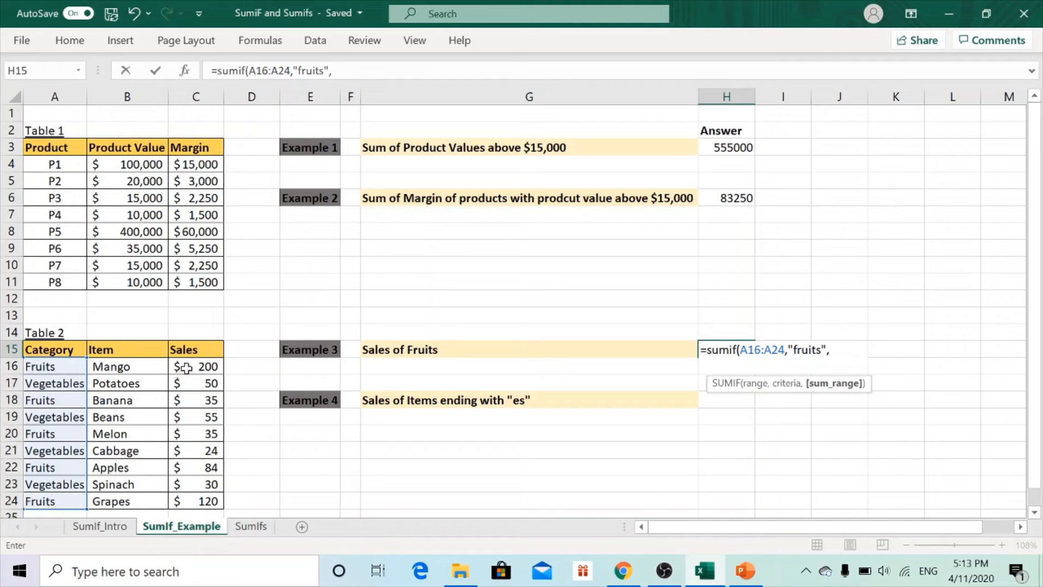
pyautogui.moveTo(187, 368); pyautogui.dragTo(195, 510)
pyautogui.press('Return')
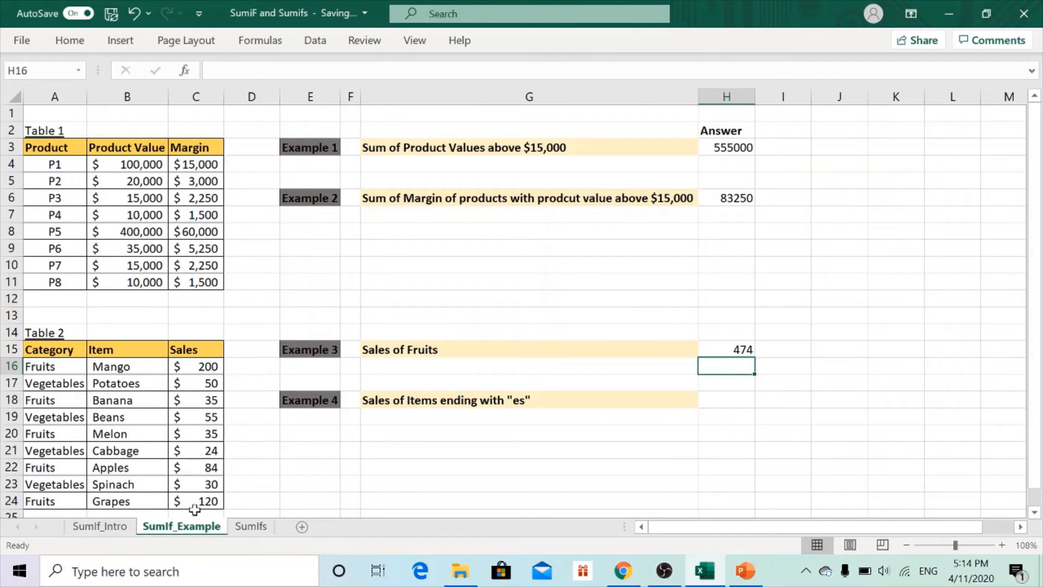
pyautogui.press('Up')
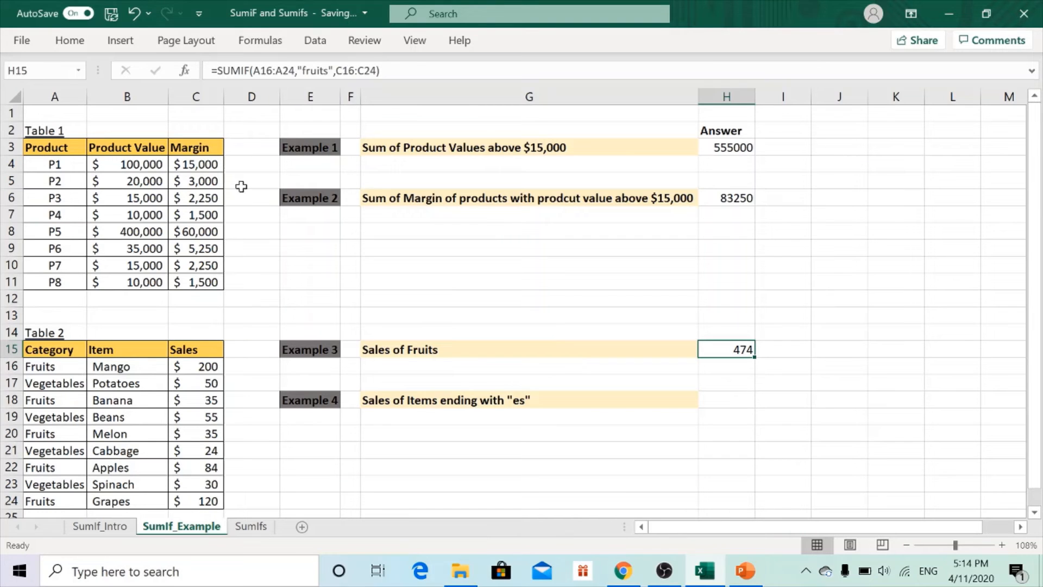
pyautogui.click(266, 70)
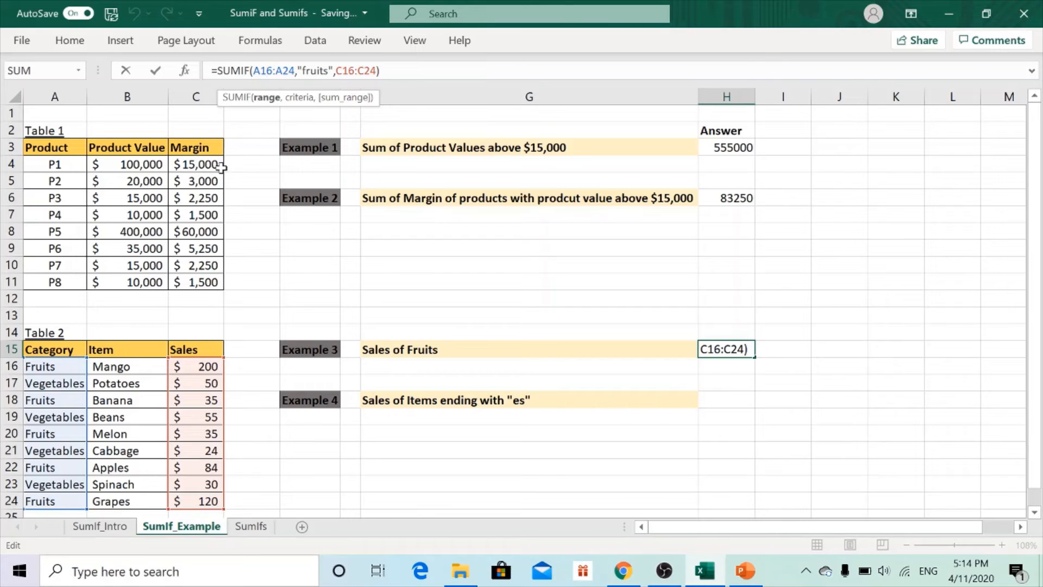
pyautogui.click(70, 367)
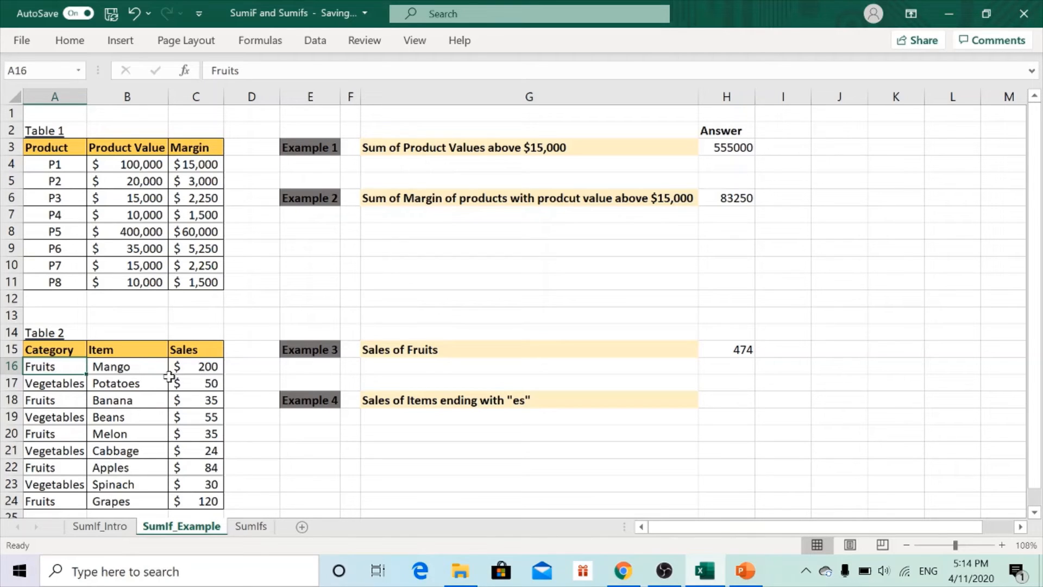
pyautogui.click(63, 383)
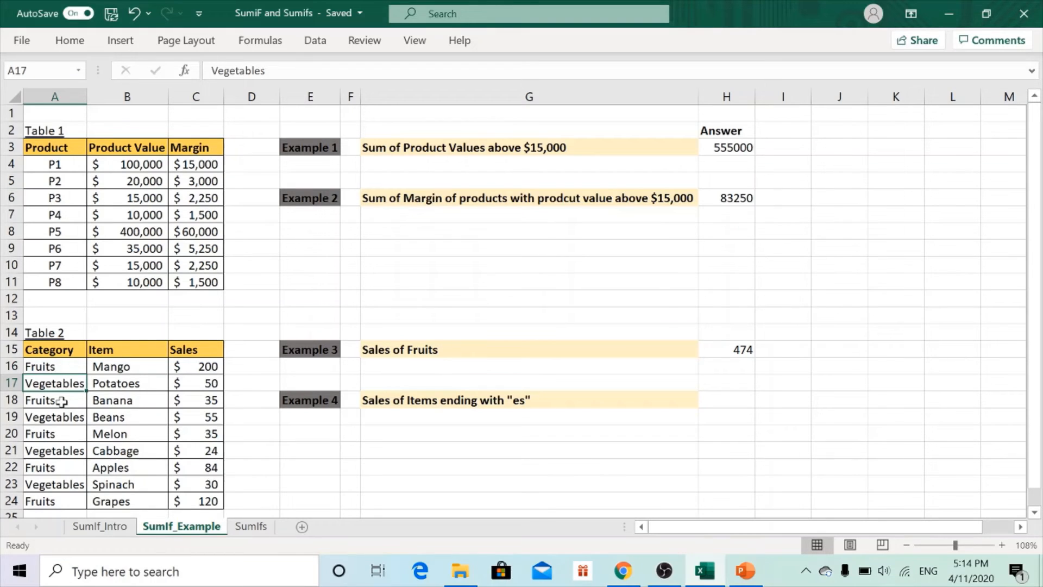
# Enter a SUMIF formula in H18 with range B16:B24, criteria "*es" and sum range C16:C24
pyautogui.click(742, 400)
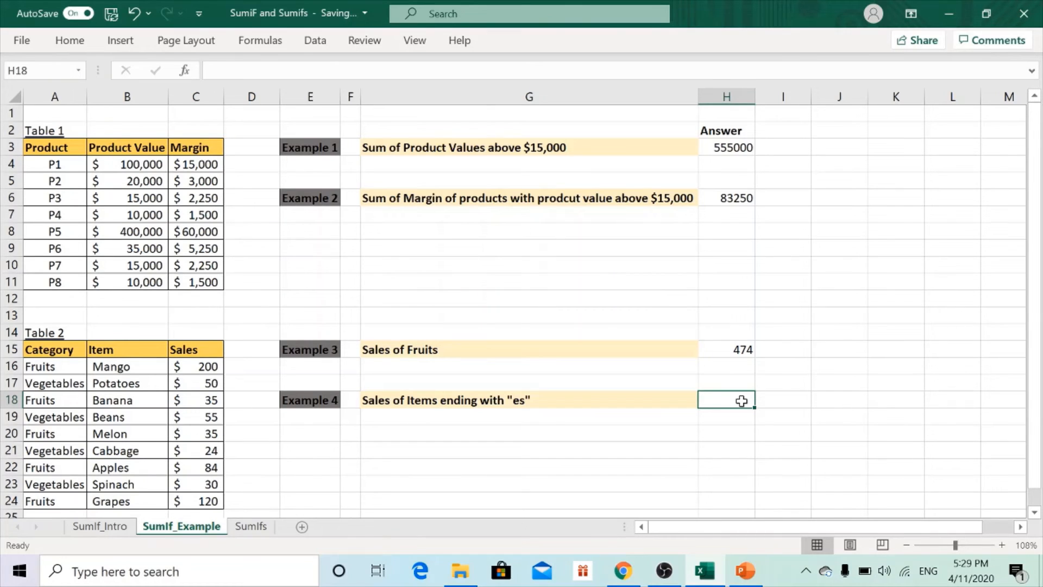
pyautogui.write('=sun')
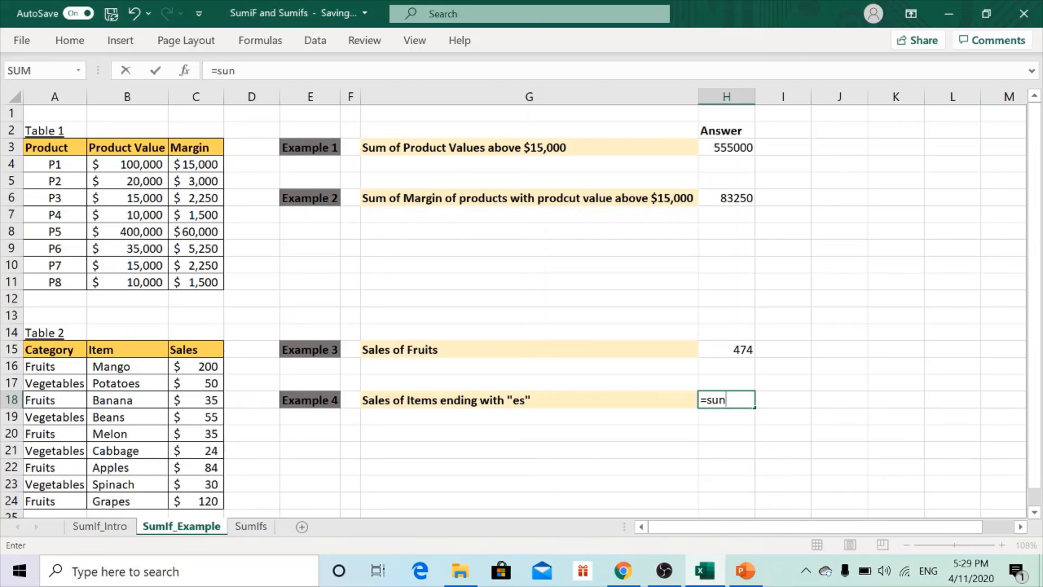
pyautogui.press('BackSpace')
pyautogui.write('mif')
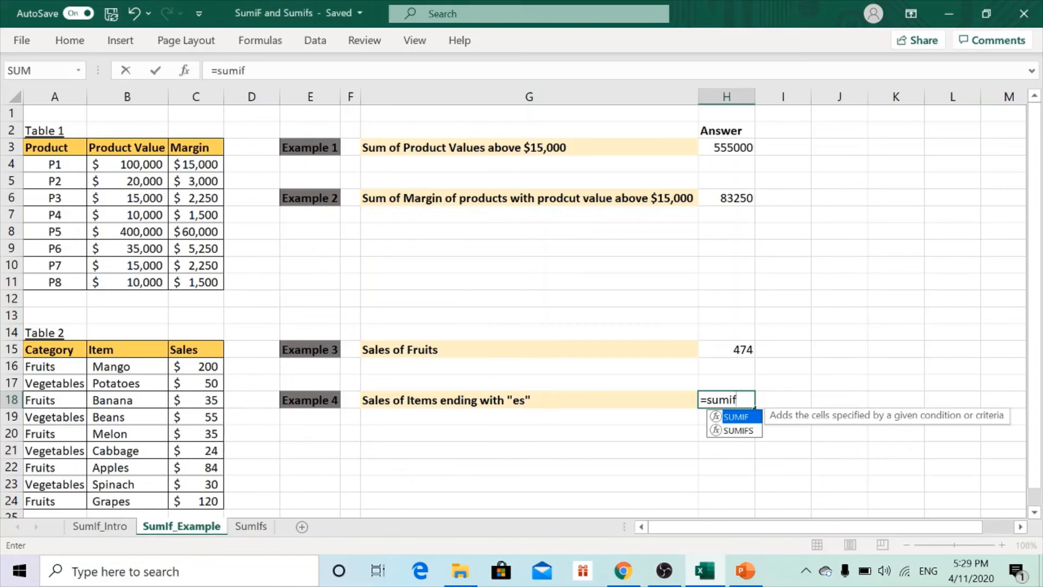
pyautogui.write('(')
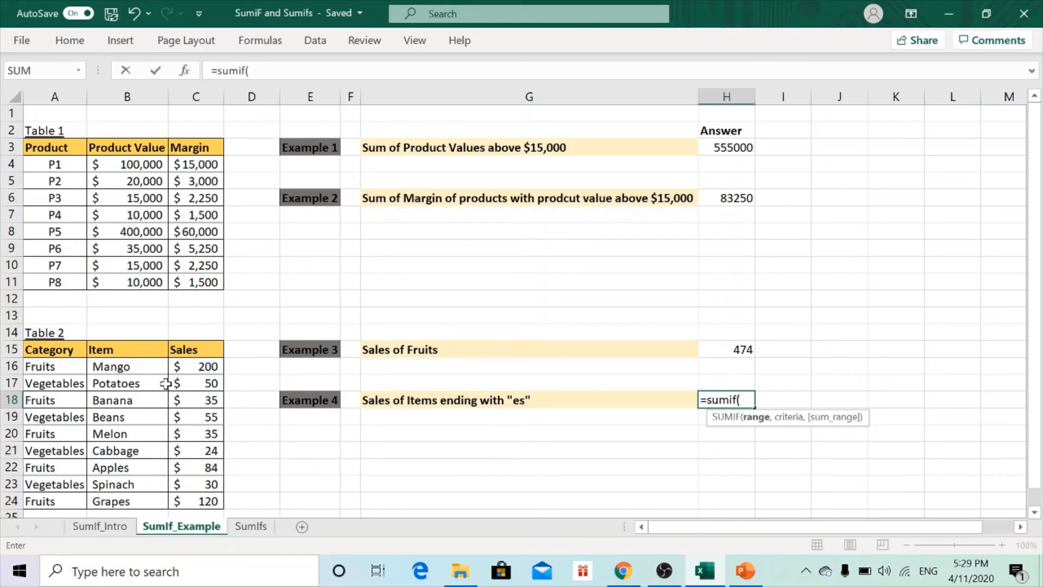
pyautogui.moveTo(161, 367); pyautogui.dragTo(151, 498)
pyautogui.write(',')
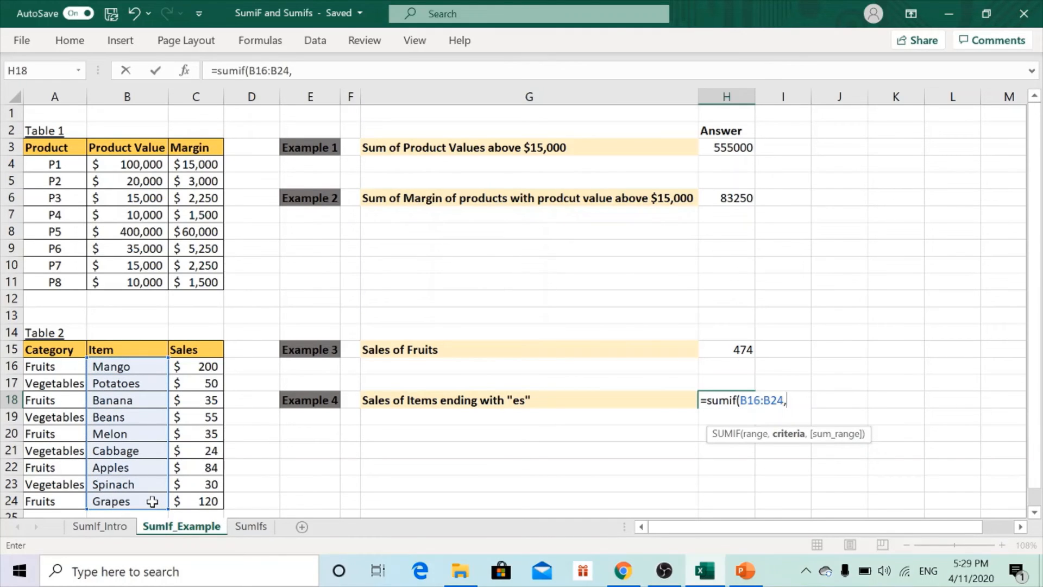
pyautogui.write('"*es",')
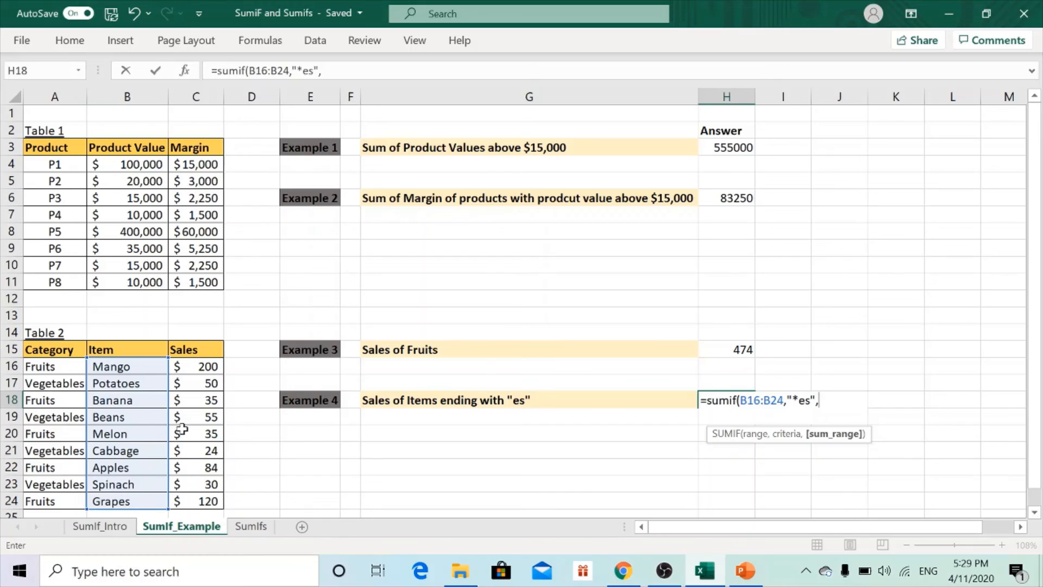
pyautogui.click(195, 371)
pyautogui.moveTo(196, 371); pyautogui.dragTo(196, 499)
pyautogui.press('Return')
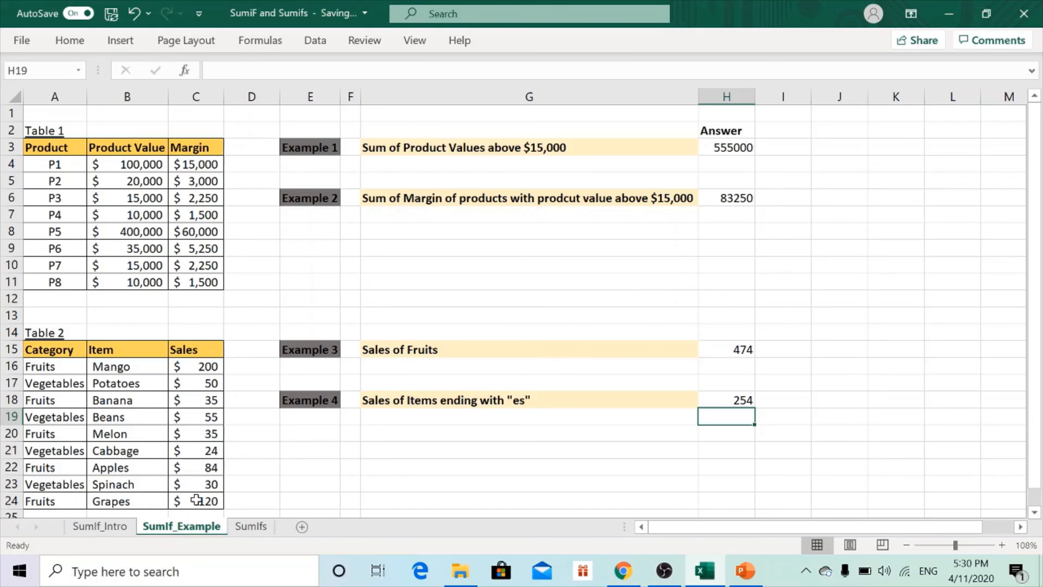
# Check the Example 4 answer against the Mango and Potatoes item names and their sales values in Table 2
pyautogui.click(145, 367)
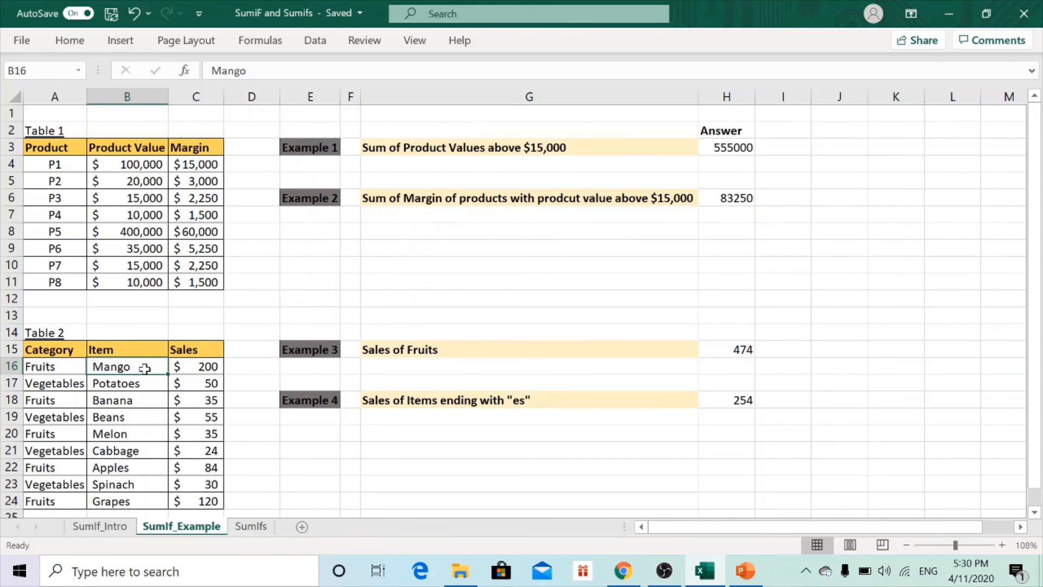
pyautogui.press('Right')
pyautogui.press('Left')
pyautogui.press('Down')
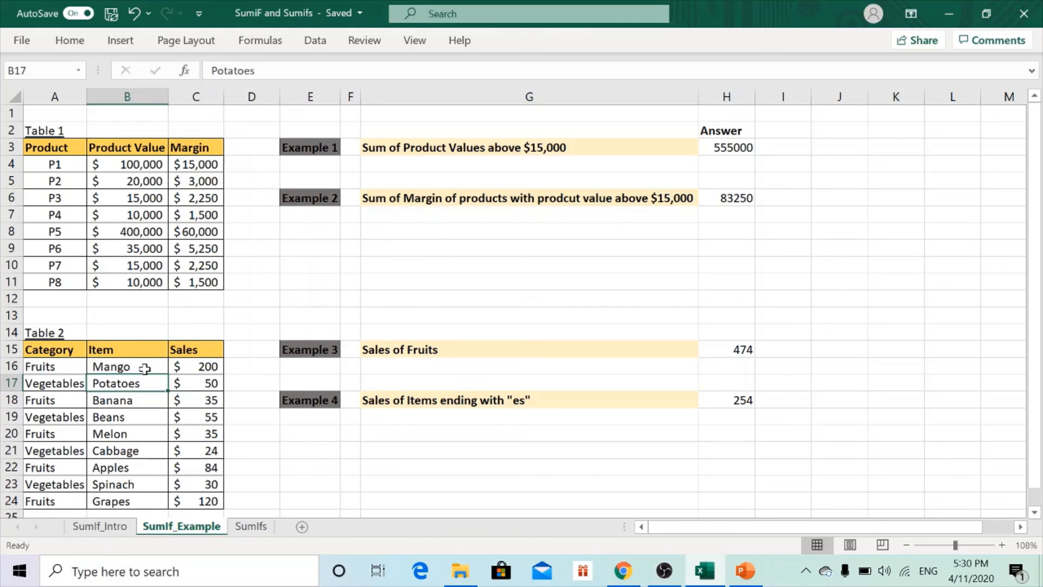
pyautogui.press('Right')
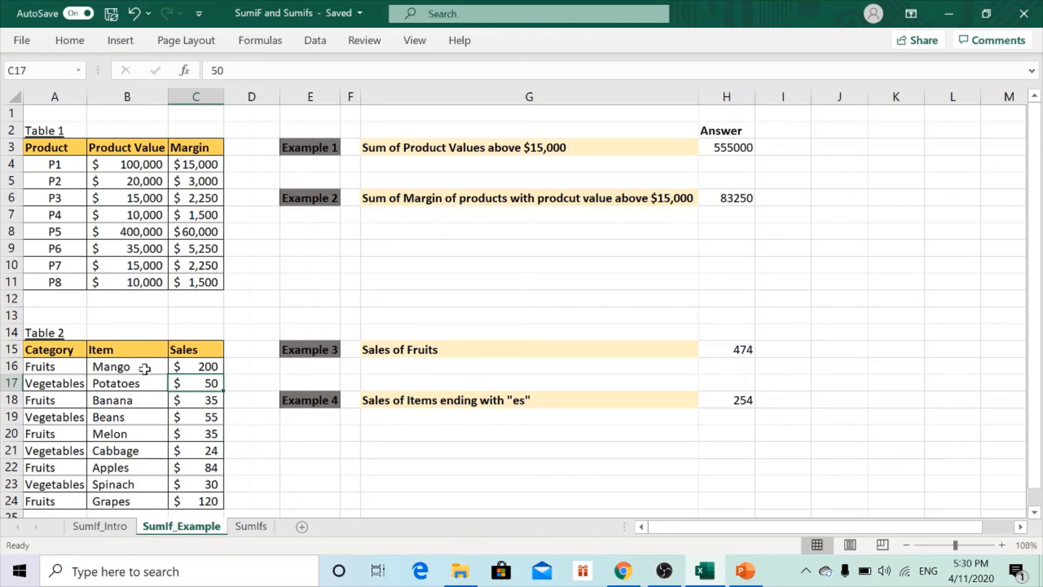
pyautogui.press('Down')
pyautogui.press('Right')
pyautogui.press('Right')
pyautogui.press('Right')
pyautogui.press('Right')
pyautogui.press('Right')
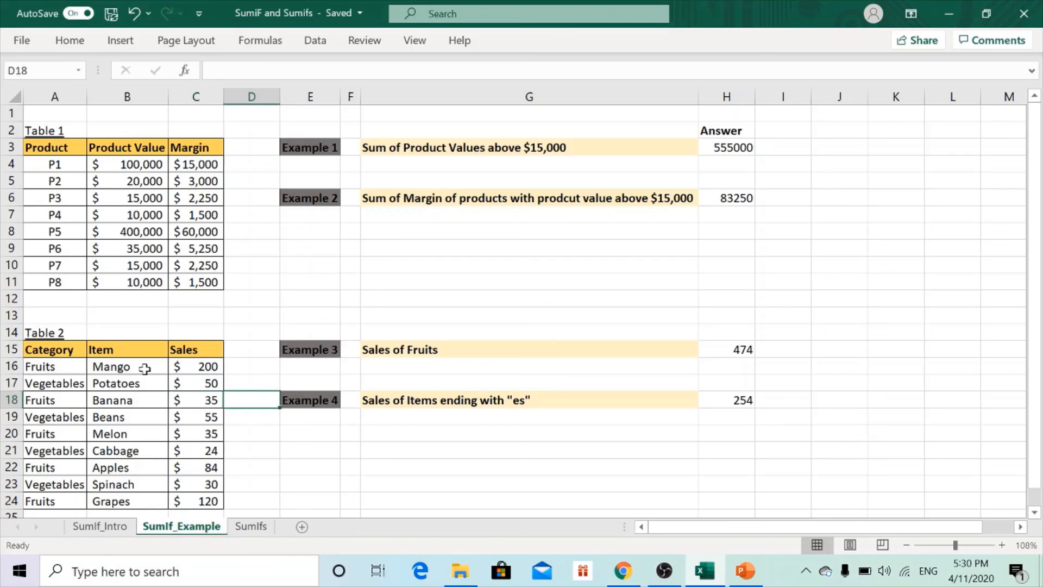
pyautogui.press('Down')
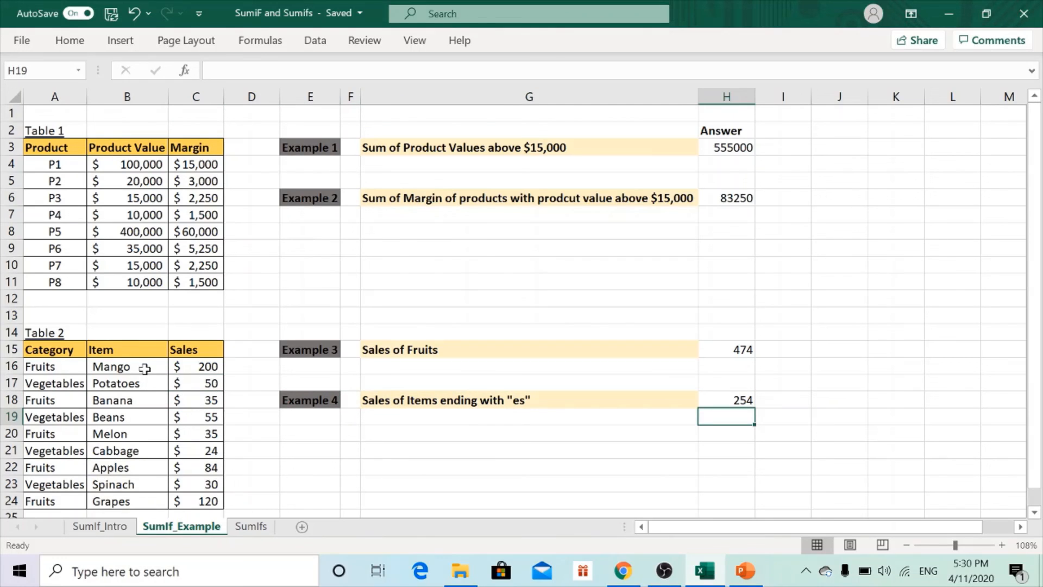